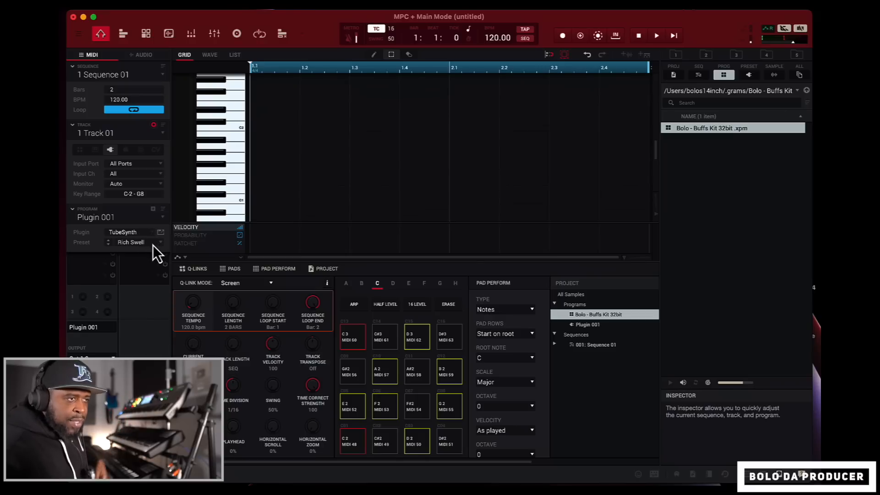
# List the VST manufacturers available for Plugin 001 and check what the Output group offers
pyautogui.click(152, 235)
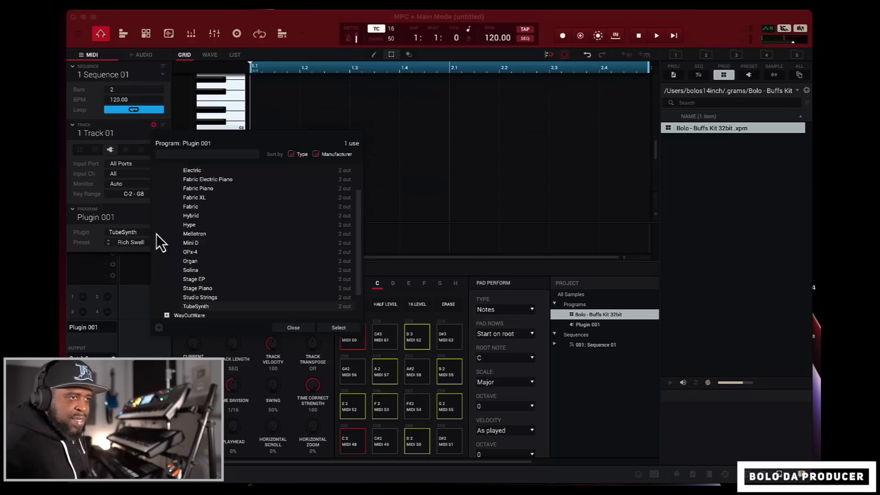
pyautogui.scroll(-2, 210, 230)
pyautogui.scroll(-1, 211, 230)
pyautogui.scroll(5, 211, 231)
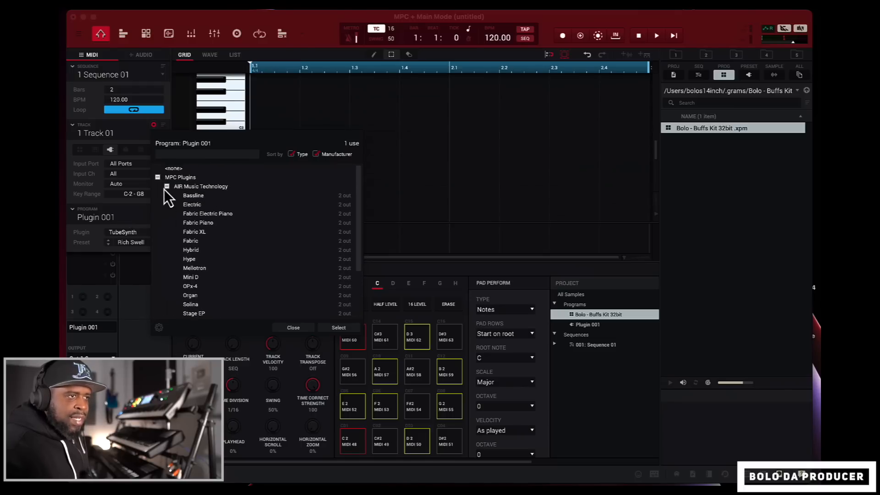
pyautogui.click(167, 187)
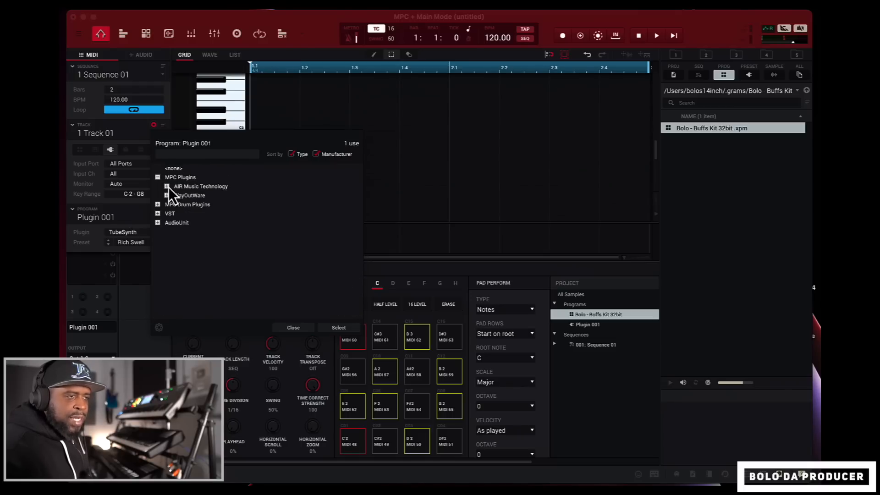
pyautogui.click(158, 214)
pyautogui.scroll(-2, 193, 246)
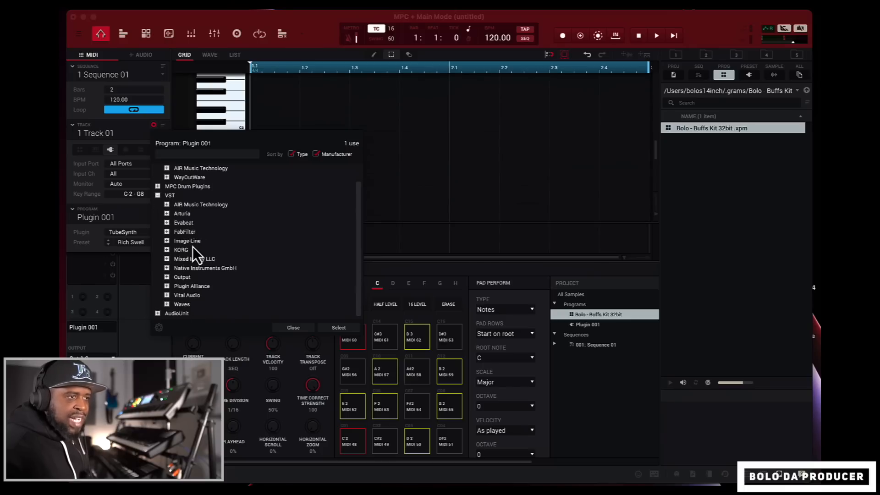
pyautogui.click(167, 277)
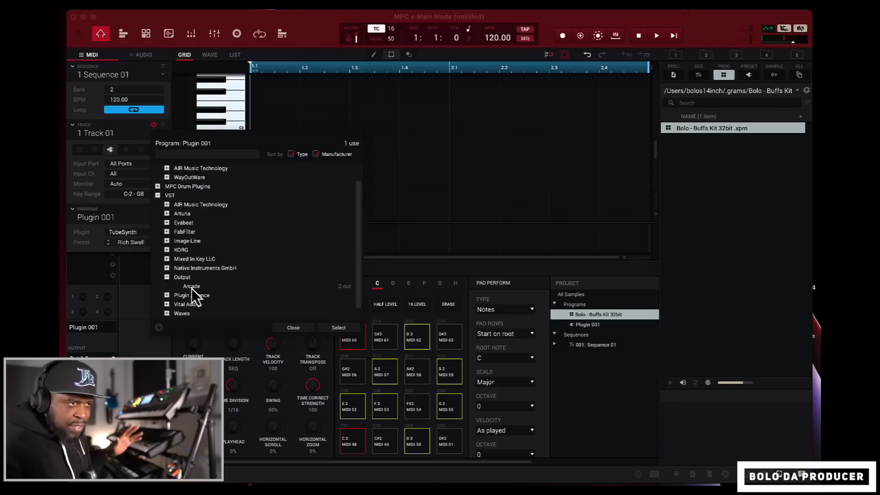
pyautogui.click(167, 278)
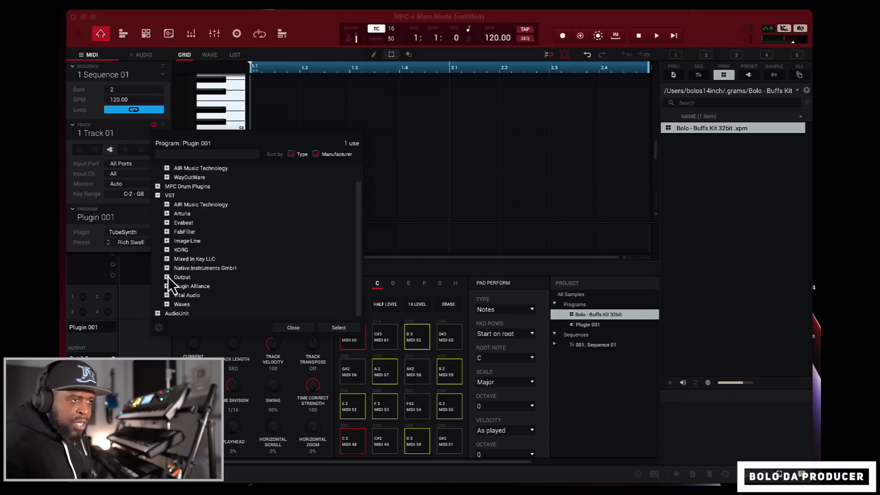
# Replace TubeSynth in Plugin 001 with the 64-output Kontakt VST from Native Instruments GmbH
pyautogui.click(167, 267)
pyautogui.scroll(-5, 211, 288)
pyautogui.scroll(1, 210, 288)
pyautogui.scroll(-1, 210, 287)
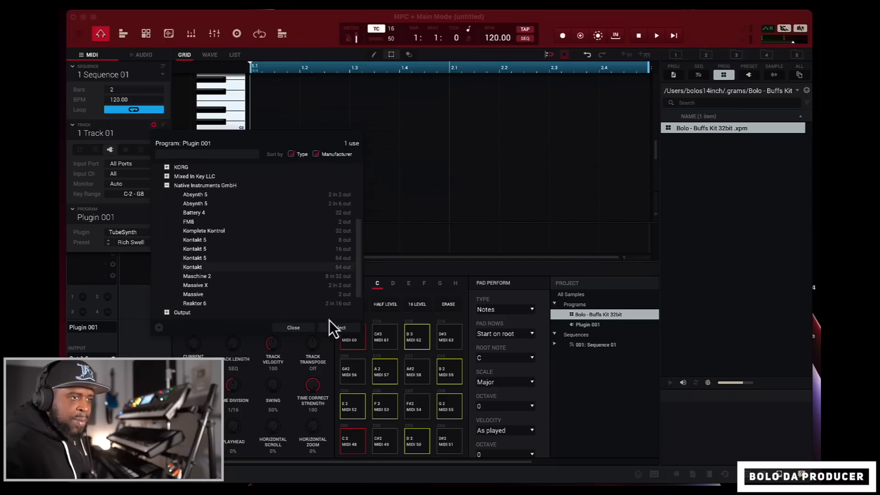
pyautogui.click(337, 330)
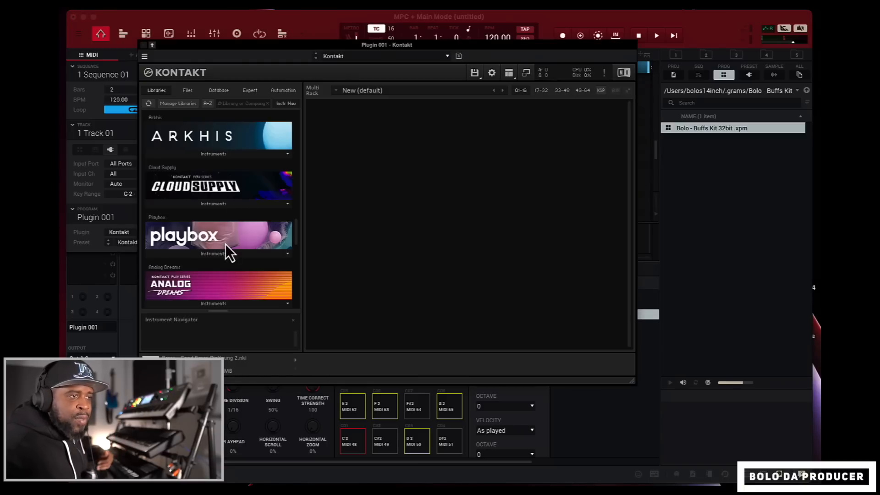
# Load Playbox.nki into Kontakt and record a take on Track 01 over the 8-bar sequence at 140 BPM
pyautogui.click(222, 255)
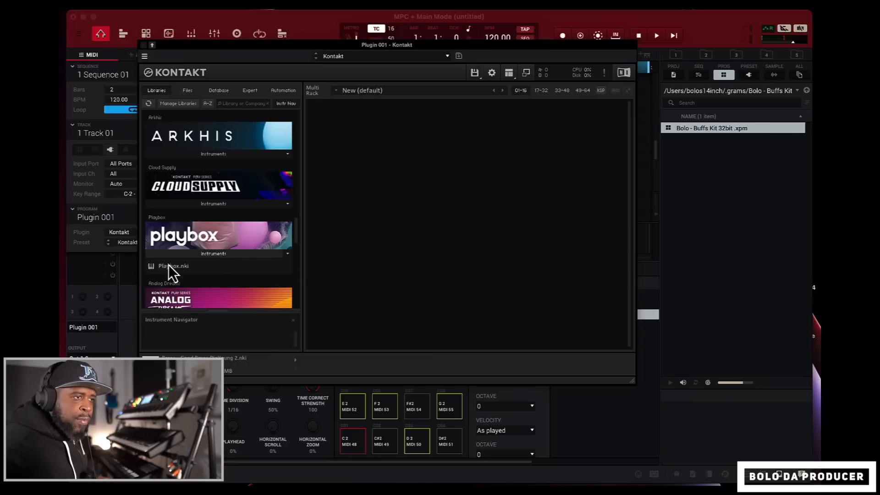
pyautogui.moveTo(164, 269); pyautogui.dragTo(472, 168)
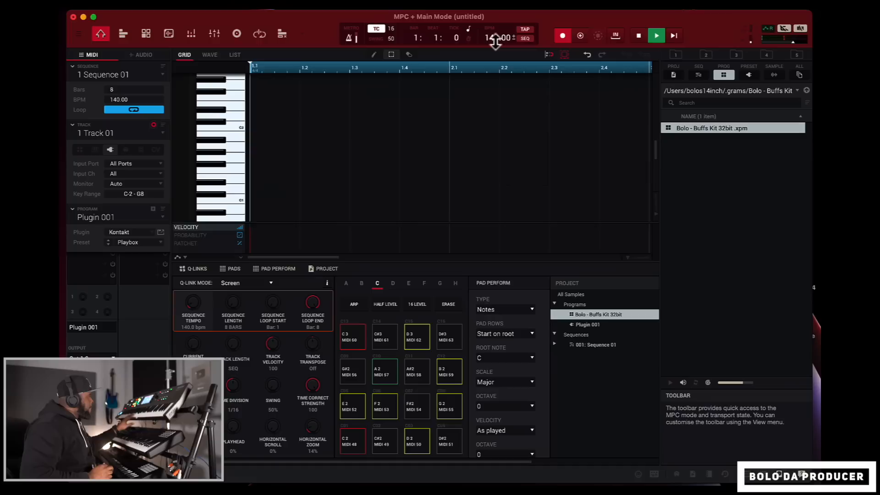
pyautogui.press('space')
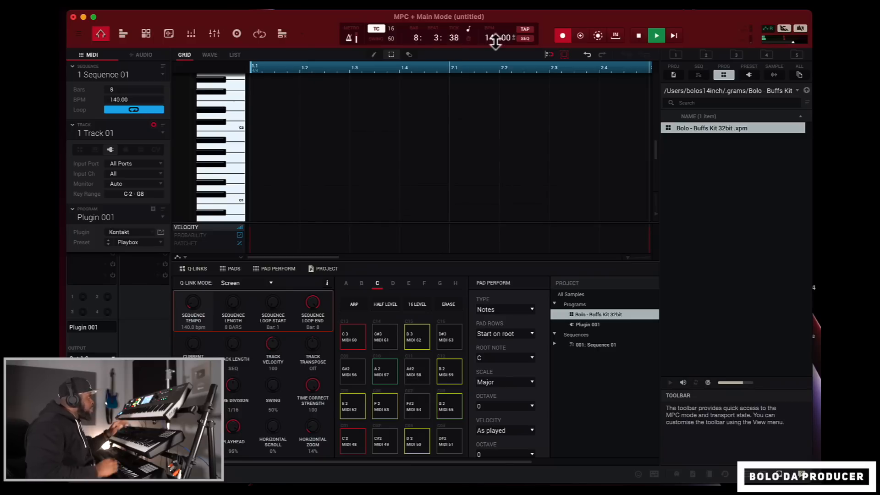
pyautogui.click(638, 37)
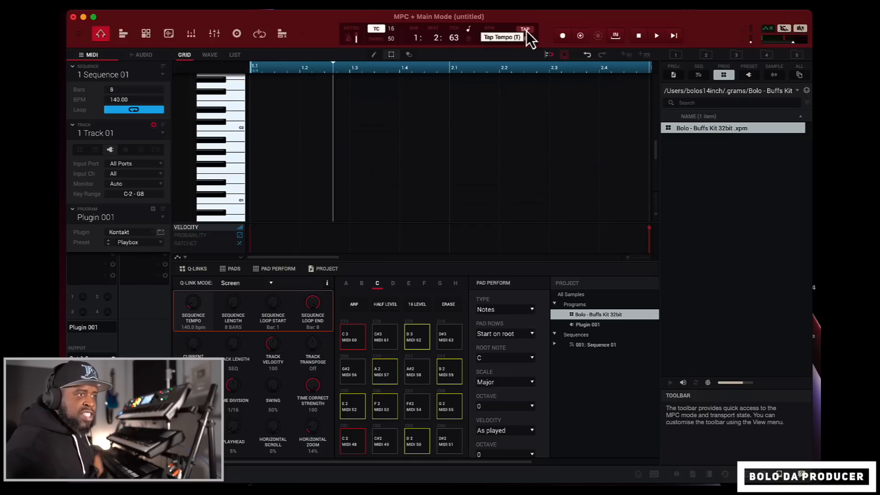
# Switch from Track 01 to the unused track 2
pyautogui.click(161, 135)
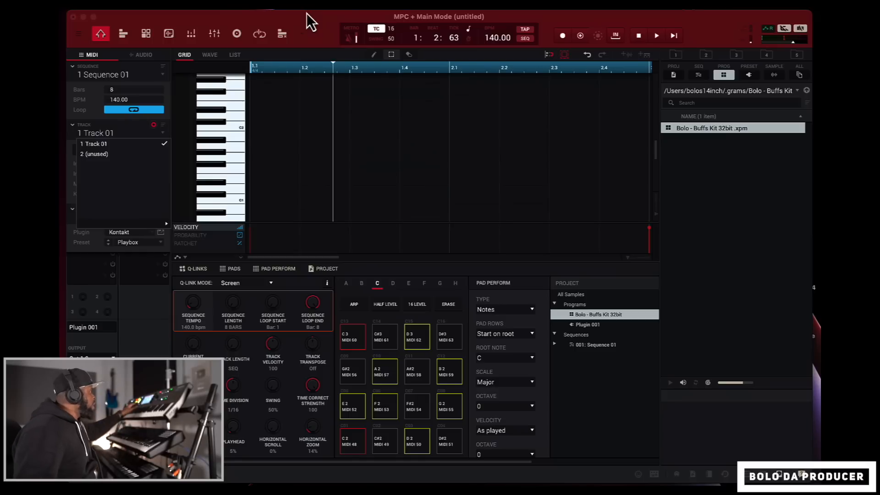
pyautogui.press('Down')
pyautogui.press('Return')
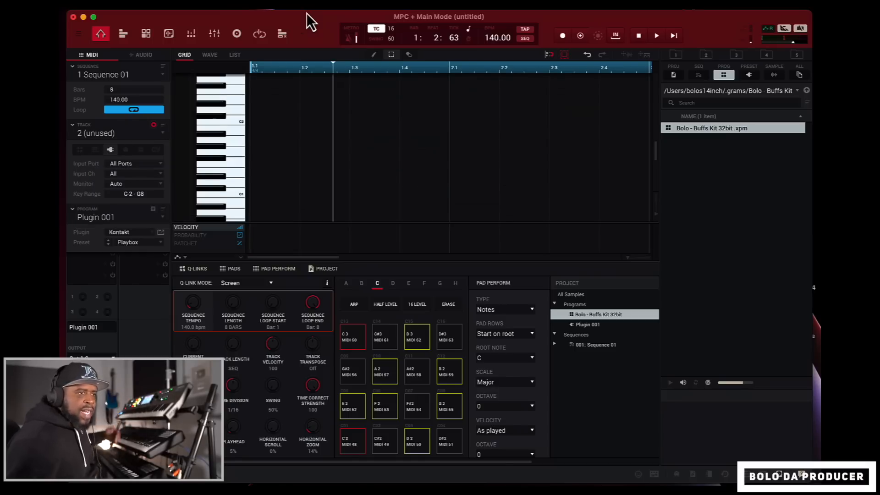
# Create a new plugin program on track 2 and load the Fabric Piano plugin into it
pyautogui.click(132, 218)
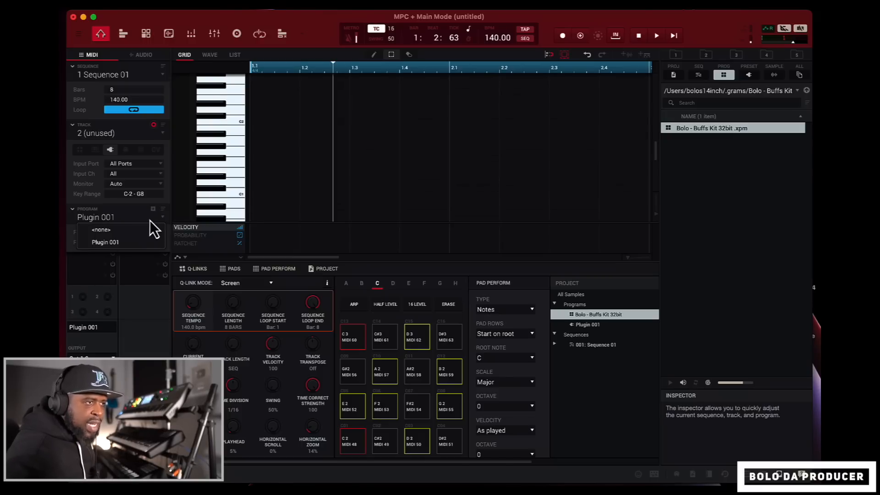
pyautogui.click(134, 218)
pyautogui.click(153, 209)
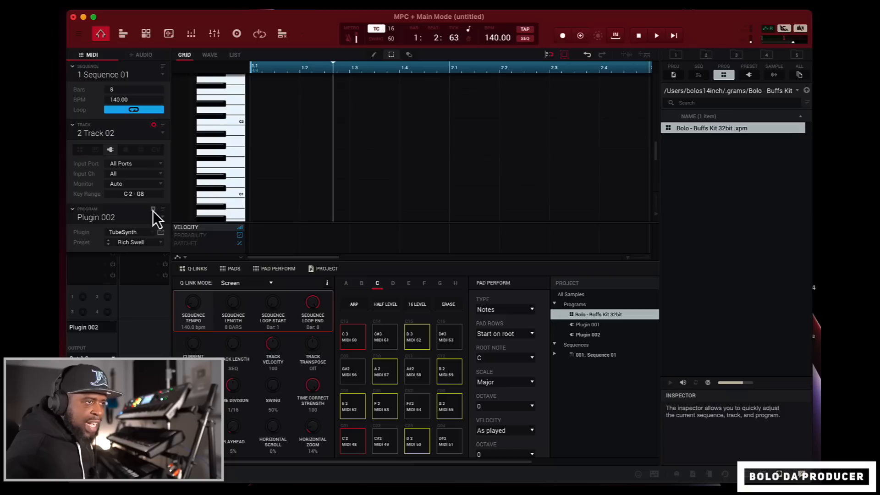
pyautogui.click(124, 232)
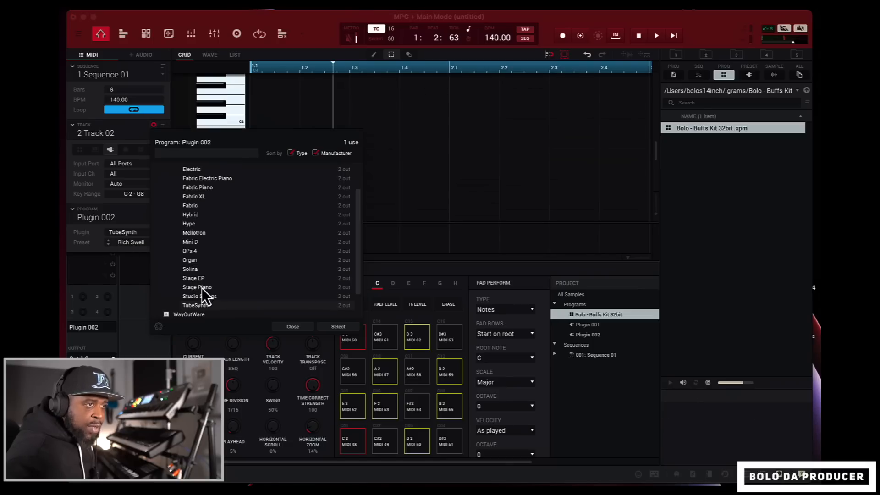
pyautogui.doubleClick(202, 188)
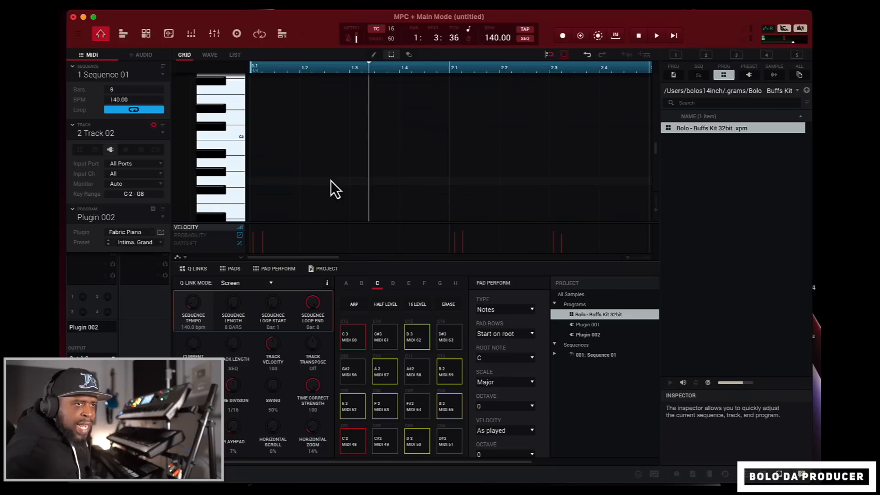
# Lengthen the short D3 note at beat 3 of bar 8 so it ends where the next higher note starts
pyautogui.hscroll(20, 331, 181)
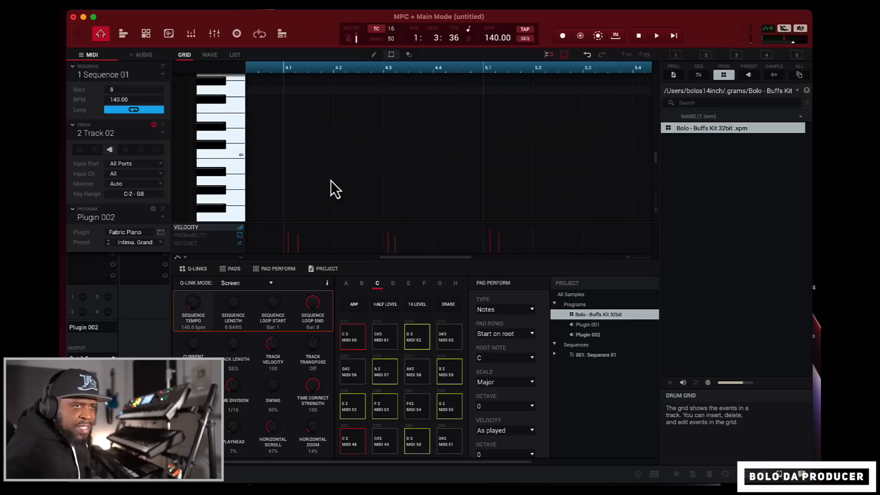
pyautogui.scroll(10, 331, 180)
pyautogui.hscroll(5, 331, 183)
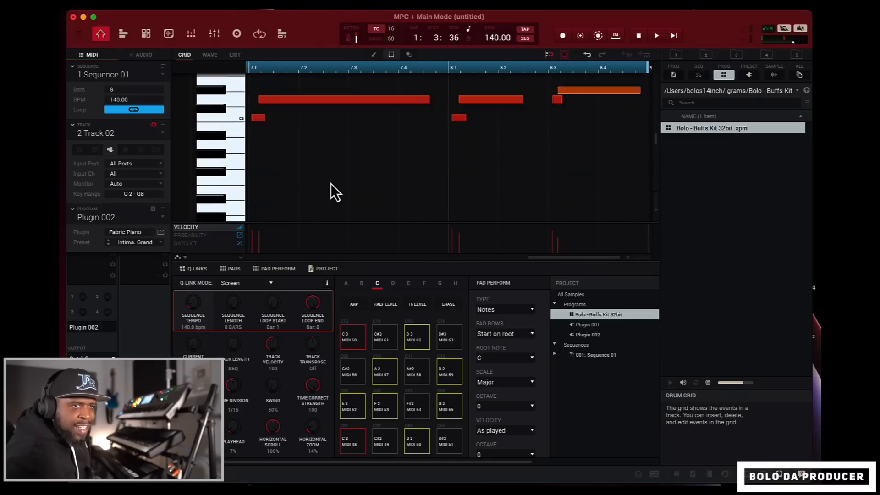
pyautogui.scroll(-10, 331, 183)
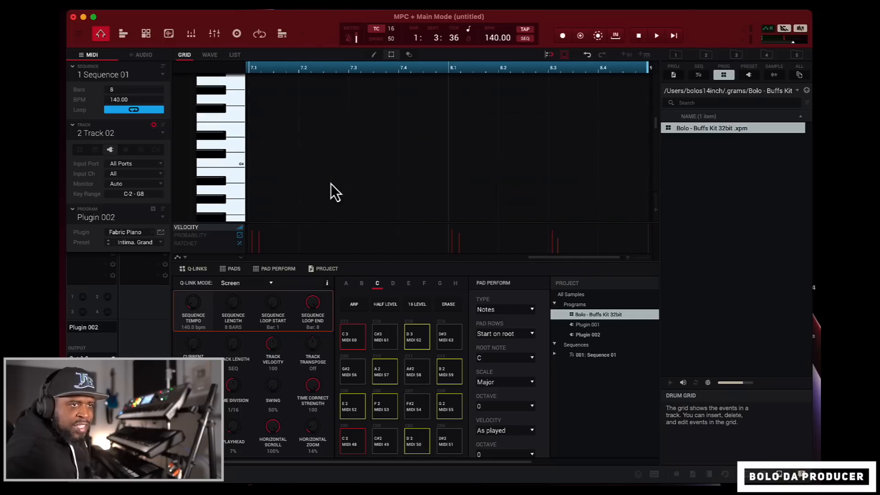
pyautogui.scroll(5, 331, 183)
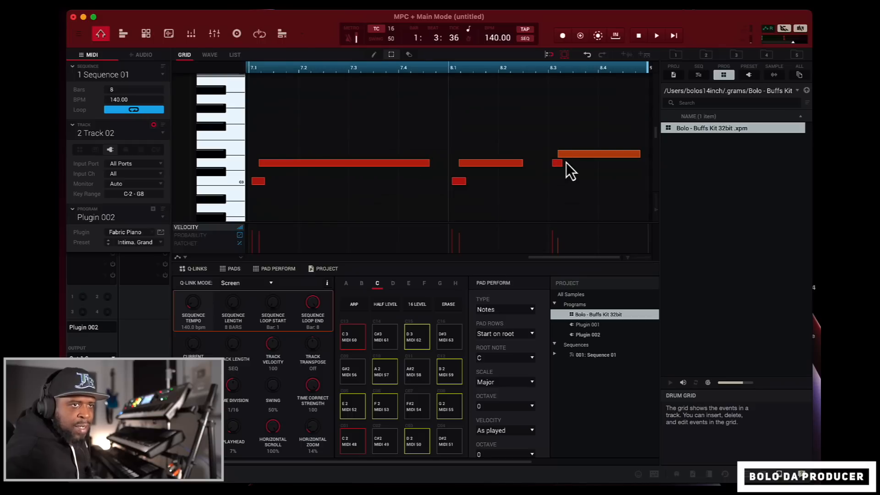
pyautogui.moveTo(568, 155); pyautogui.dragTo(573, 158)
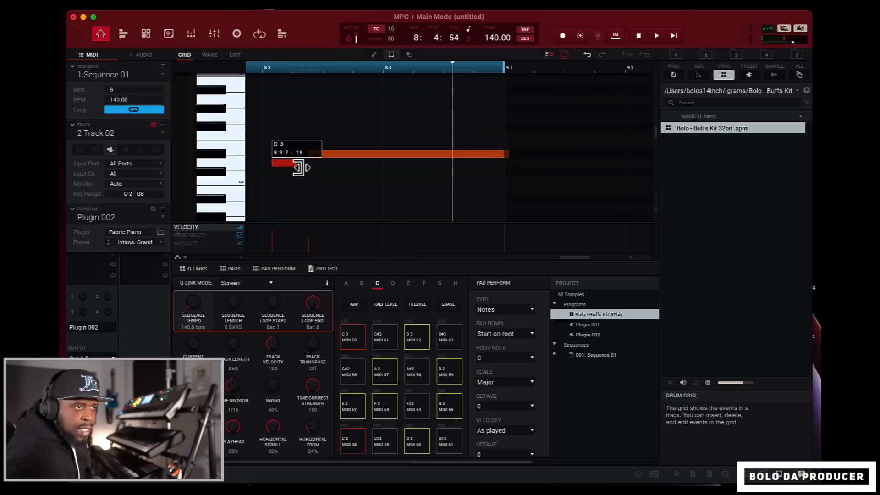
pyautogui.moveTo(296, 164); pyautogui.dragTo(306, 164)
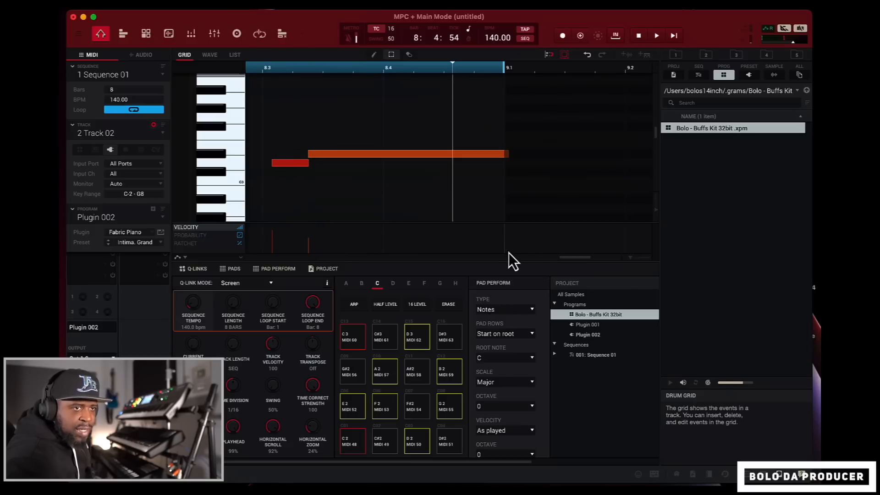
pyautogui.click(622, 260)
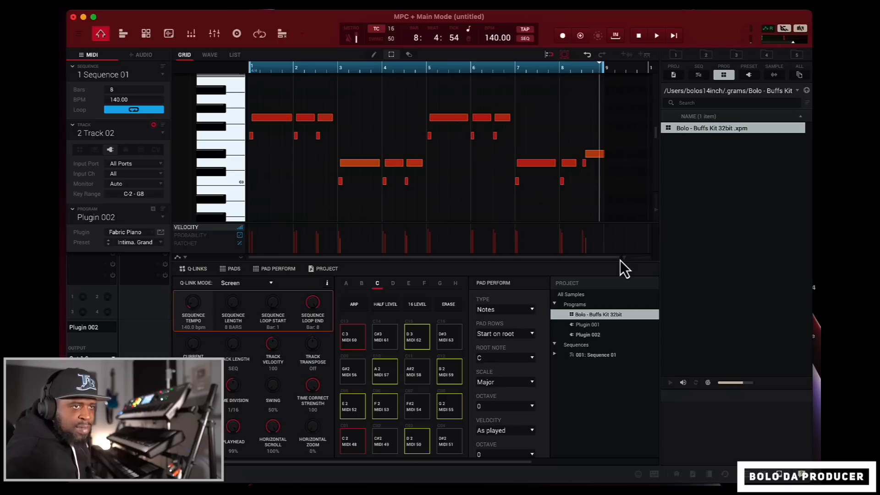
# Play back the end of the sequence from late in bar 6 through the loop point to check the piano part
pyautogui.press('space')
pyautogui.click(504, 72)
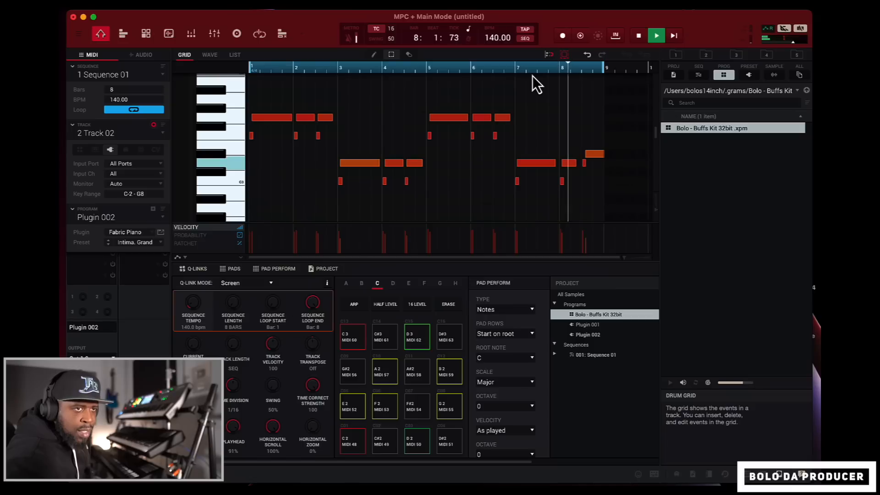
pyautogui.press('space')
pyautogui.moveTo(587, 239); pyautogui.dragTo(586, 231)
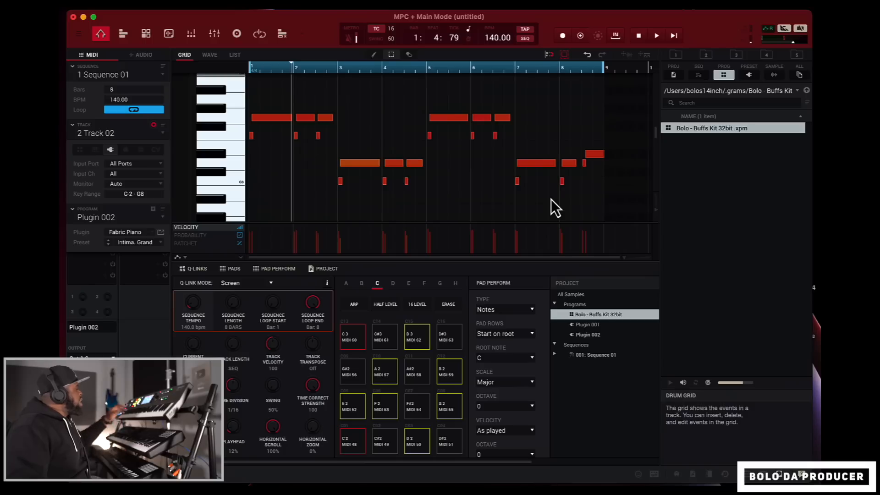
# Switch to the unused track 4 and create a new plugin program for it
pyautogui.press('Down')
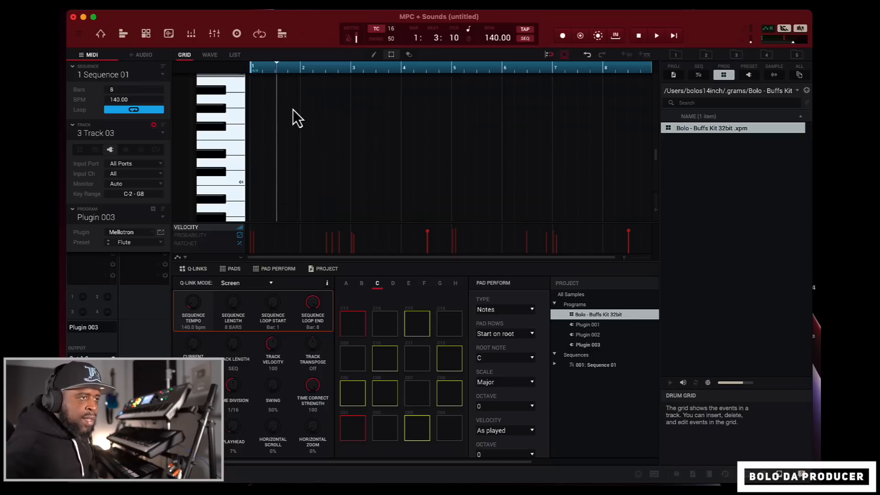
pyautogui.click(163, 133)
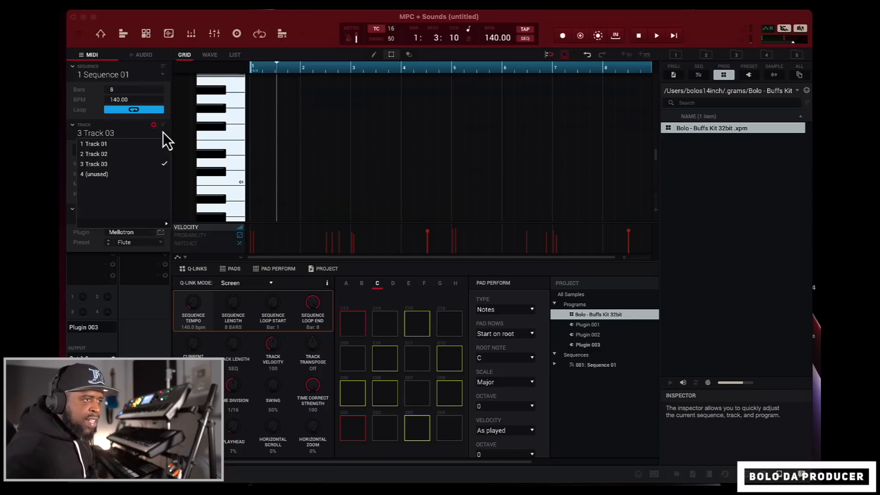
pyautogui.click(107, 174)
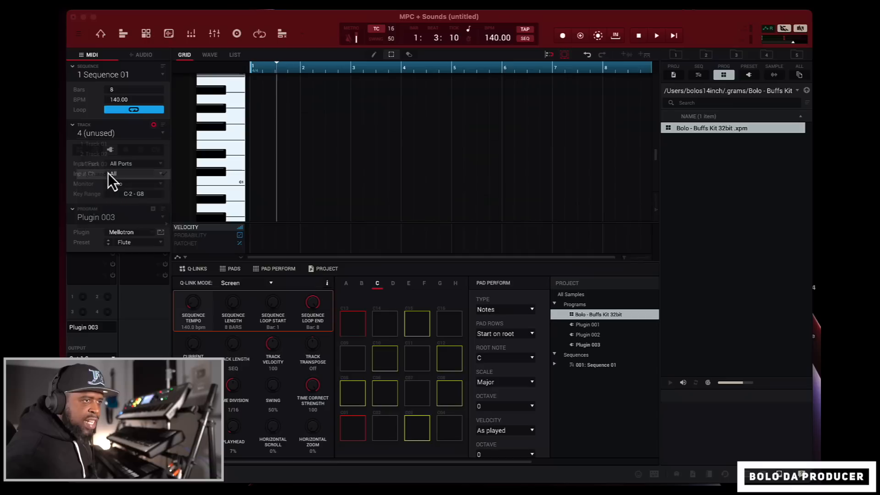
pyautogui.click(153, 210)
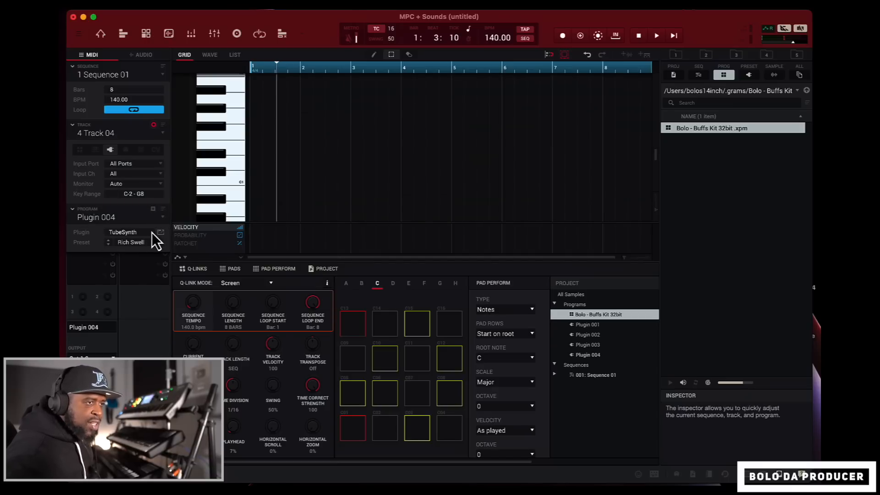
# Load the Arcade VST from Output into Plugin 004 in place of TubeSynth
pyautogui.click(153, 232)
pyautogui.click(168, 275)
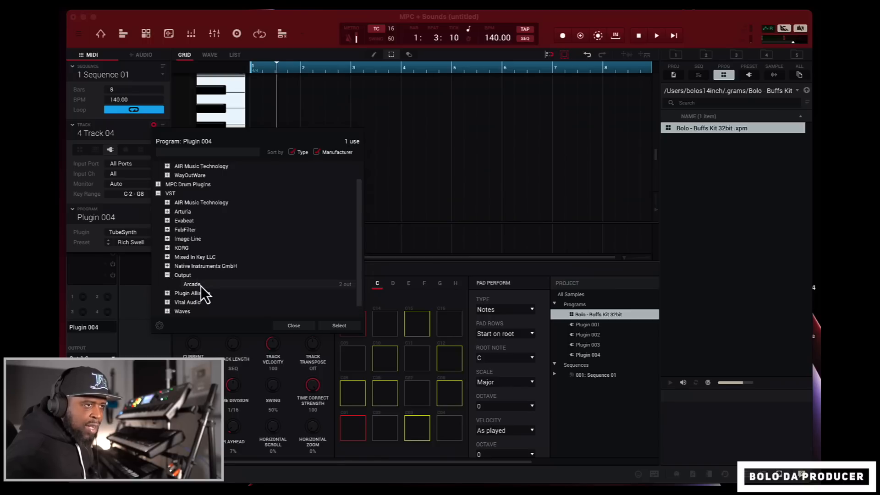
pyautogui.doubleClick(198, 285)
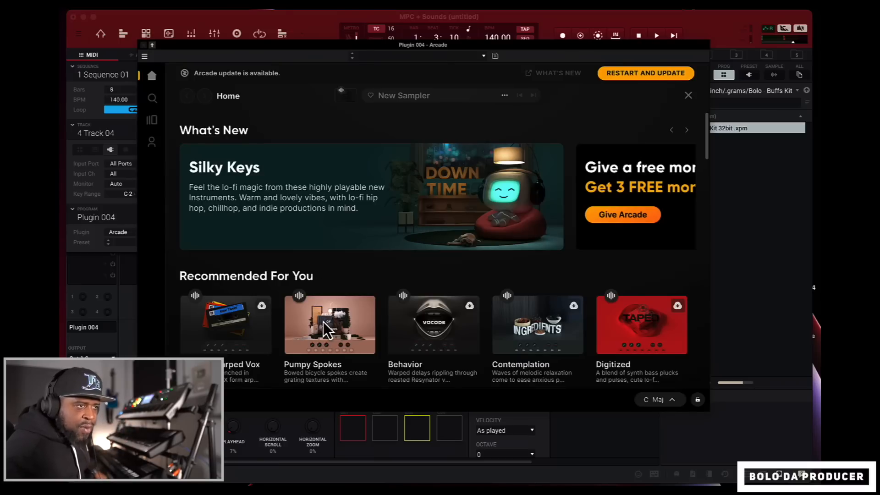
# Find the Run Away With Me kit with the Hooked artwork on Arcade's home page and load it
pyautogui.scroll(-3, 323, 321)
pyautogui.scroll(-2, 323, 330)
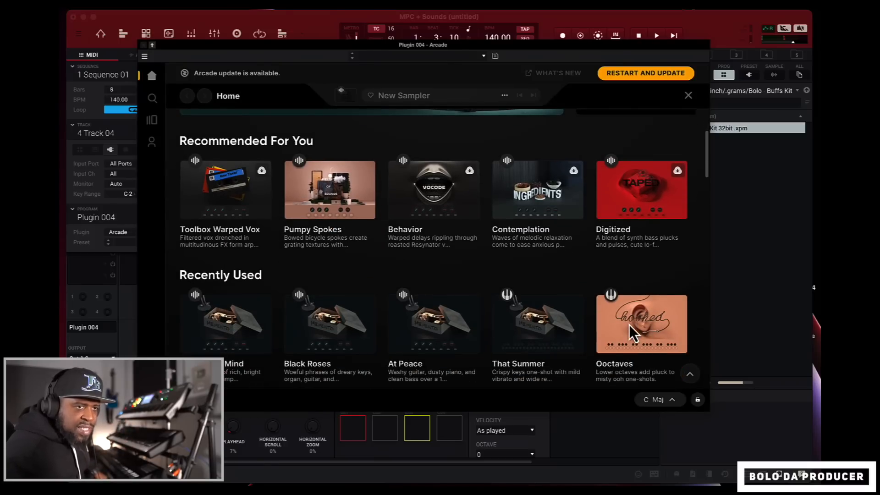
pyautogui.scroll(-2, 621, 328)
pyautogui.click(637, 273)
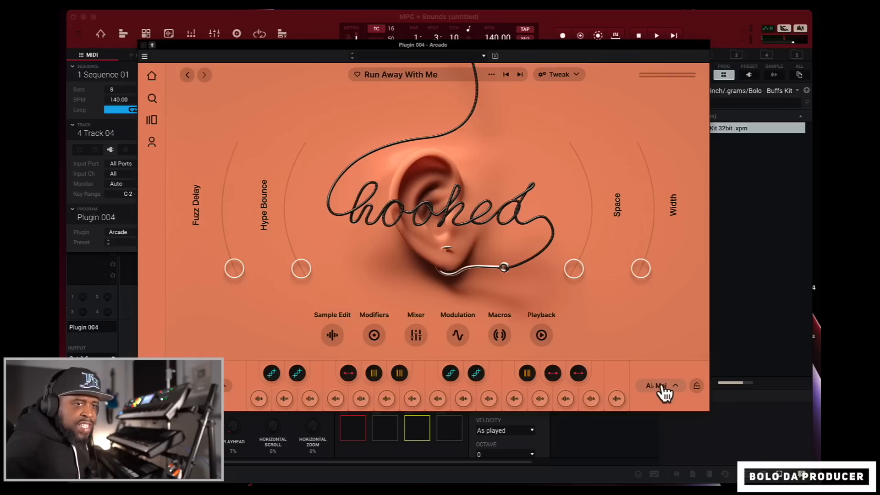
# Set Arcade's session key to C min and close the plugin window
pyautogui.click(660, 386)
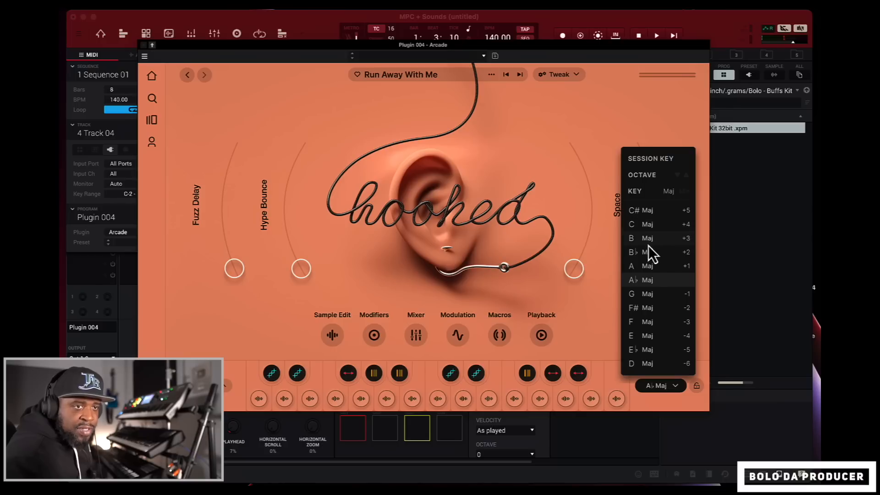
pyautogui.click(682, 193)
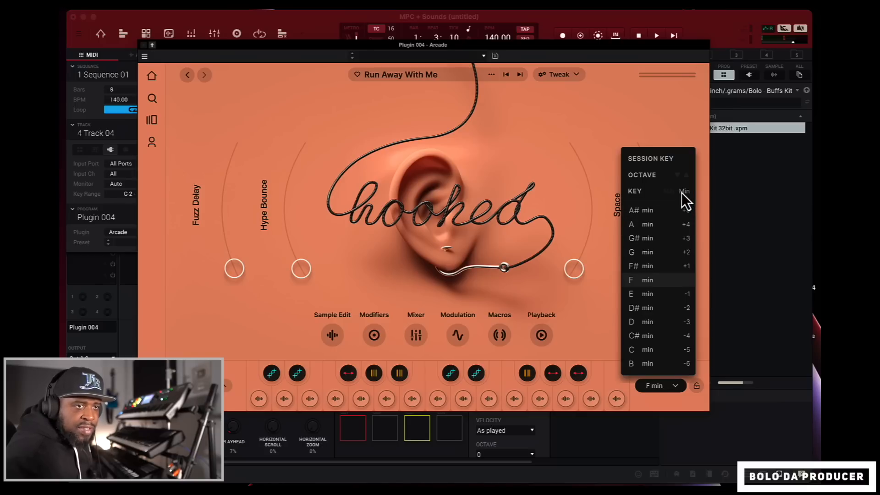
pyautogui.click(642, 351)
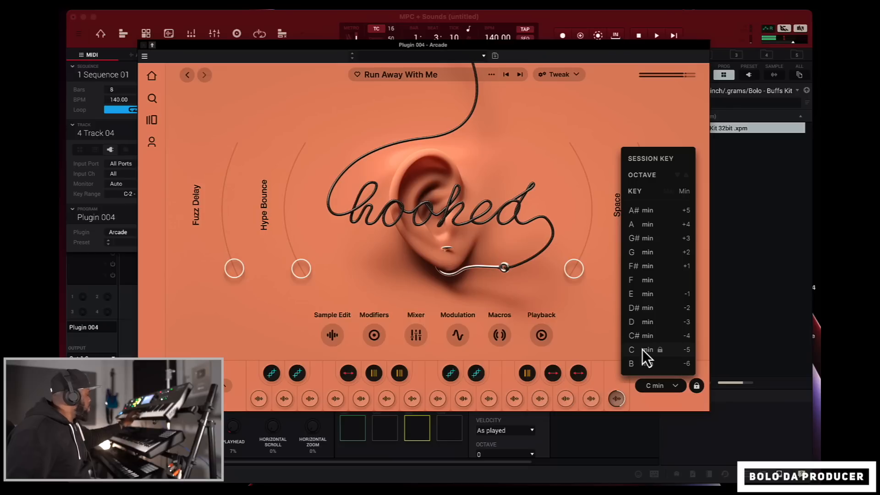
pyautogui.click(642, 350)
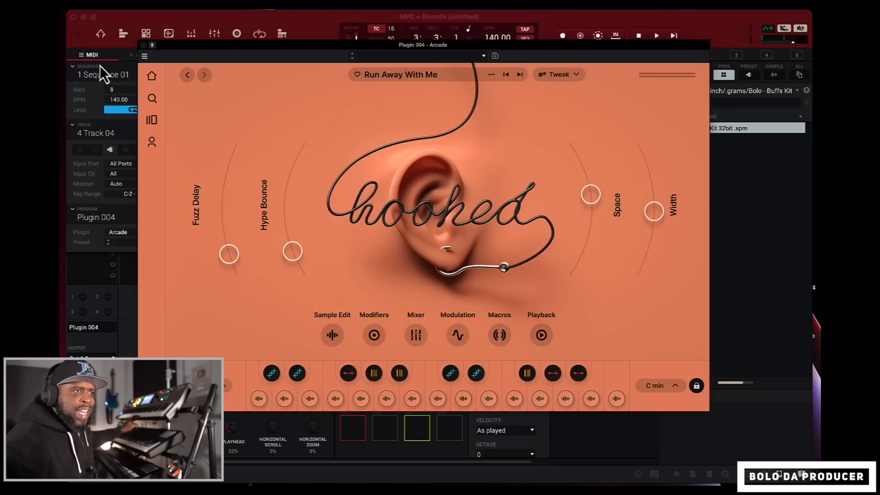
pyautogui.click(144, 45)
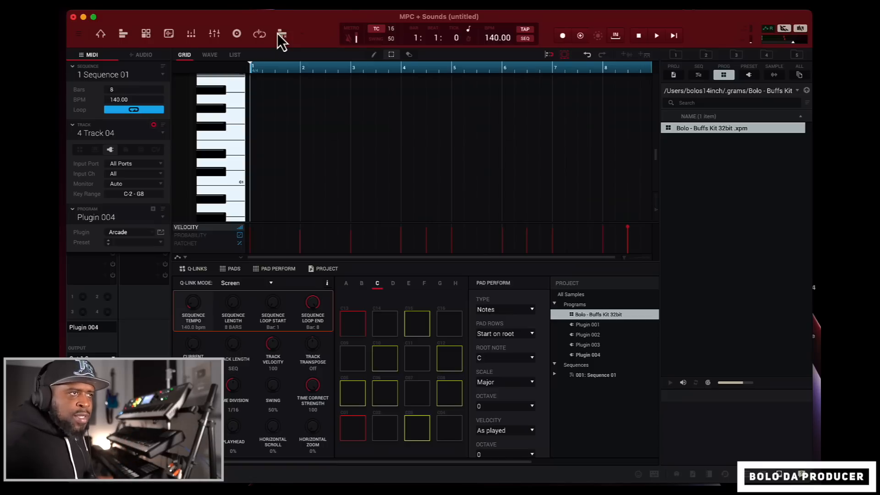
# Bounce the Plugin 004 program on track 4 to a sample
pyautogui.click(160, 5)
pyautogui.click(141, 8)
pyautogui.click(141, 9)
pyautogui.moveTo(208, 220)
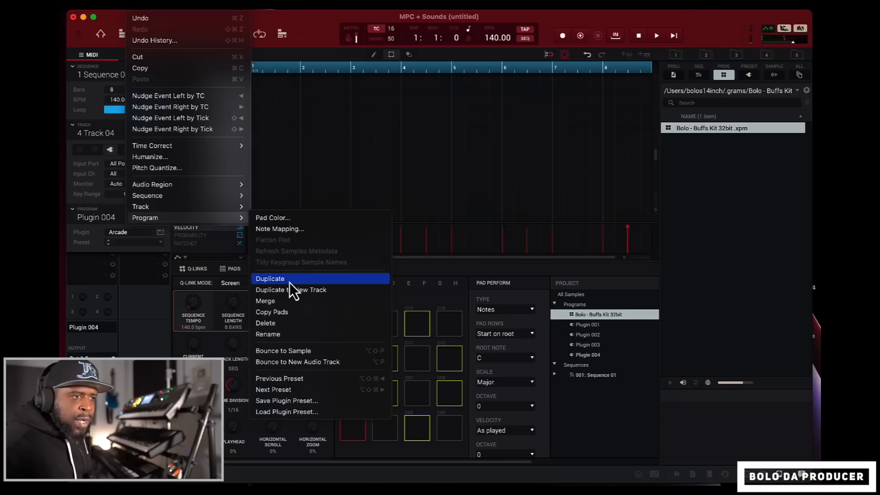
pyautogui.click(290, 350)
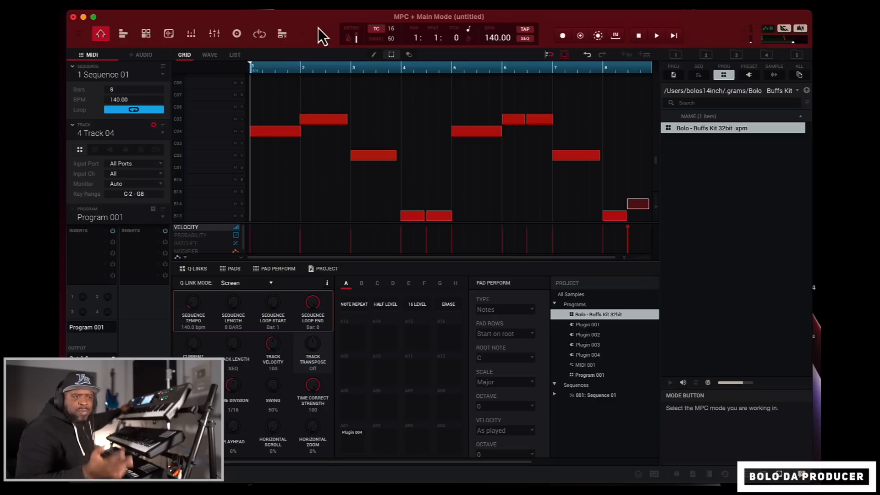
# Play back the song arrangement and follow it from V3 into the second Hk1 section
pyautogui.press('space')
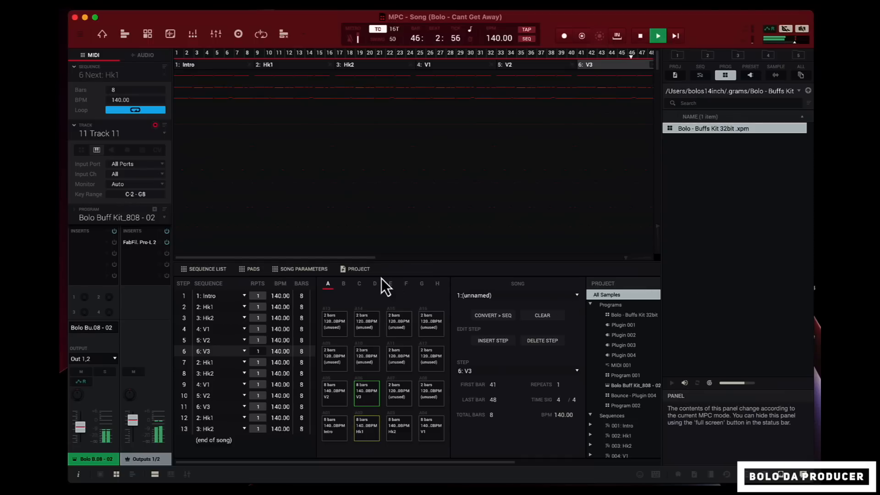
pyautogui.moveTo(361, 260); pyautogui.dragTo(500, 259)
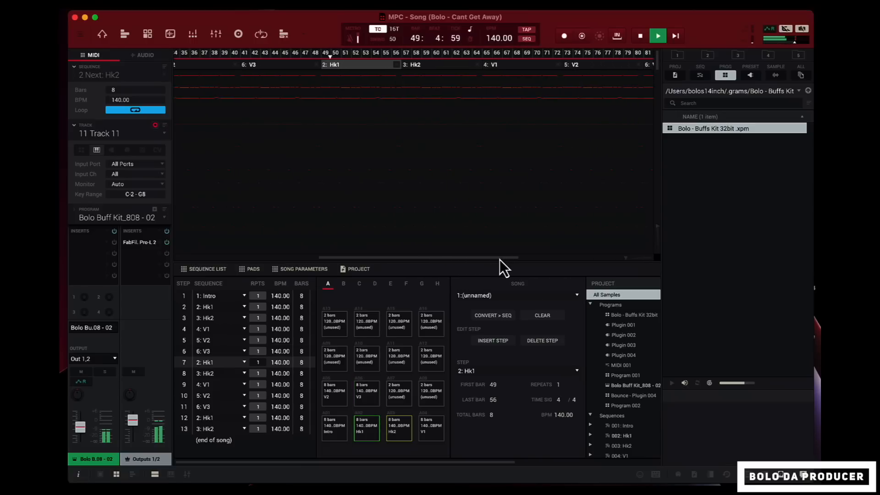